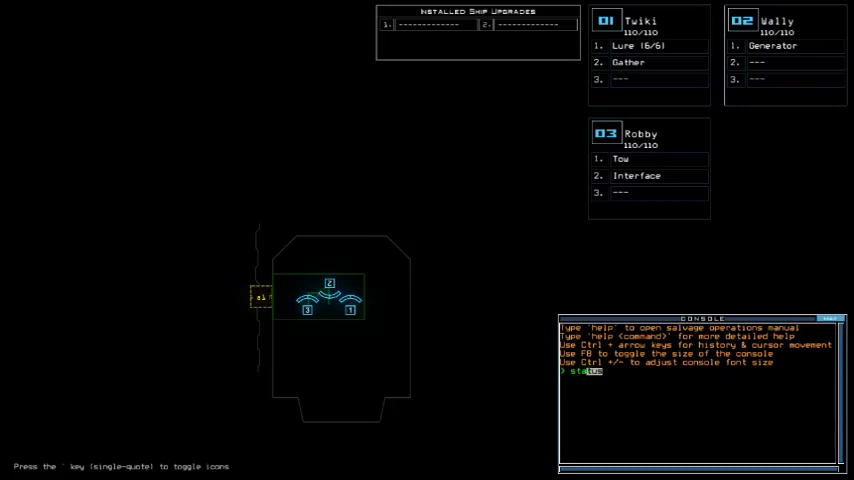
type("swap")
Swap upgrades so Robby carries lure, interface and gather, and Wally carries tow
key("Return")
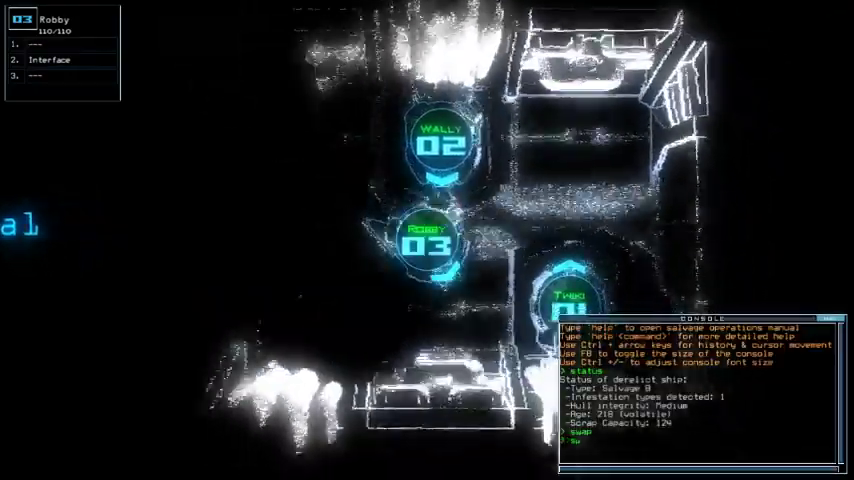
type("swap")
key("Return")
key("Return")
type("slias")
Open the command alias editor, select its text, then close it
key("Return")
key("ctrl+a")
left_click(243, 88)
key("Escape")
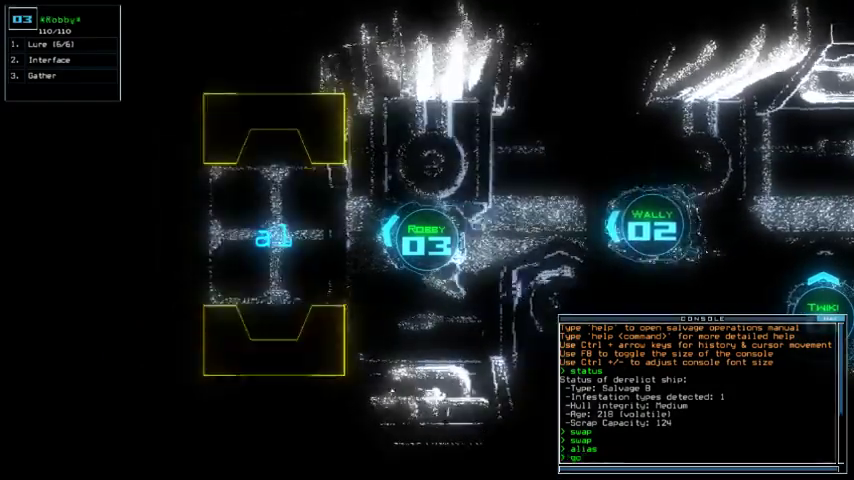
key("Return")
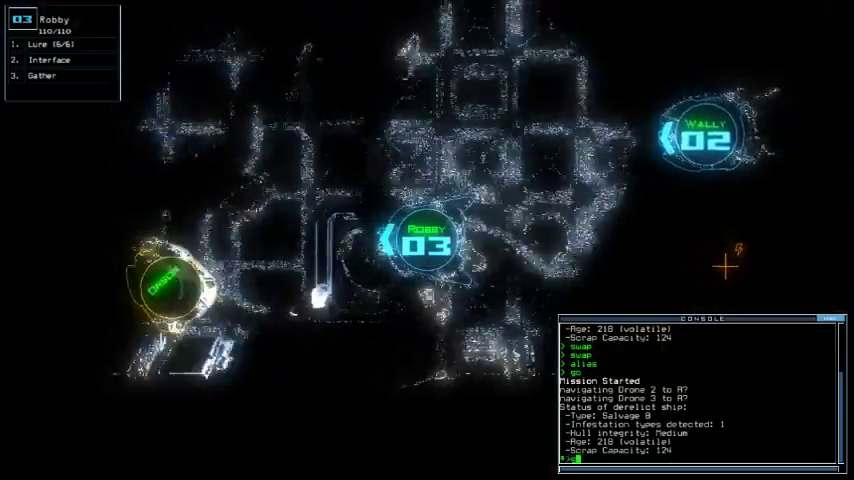
Gather fuel from the derelict with all drones, using the close-up camera
key("Return")
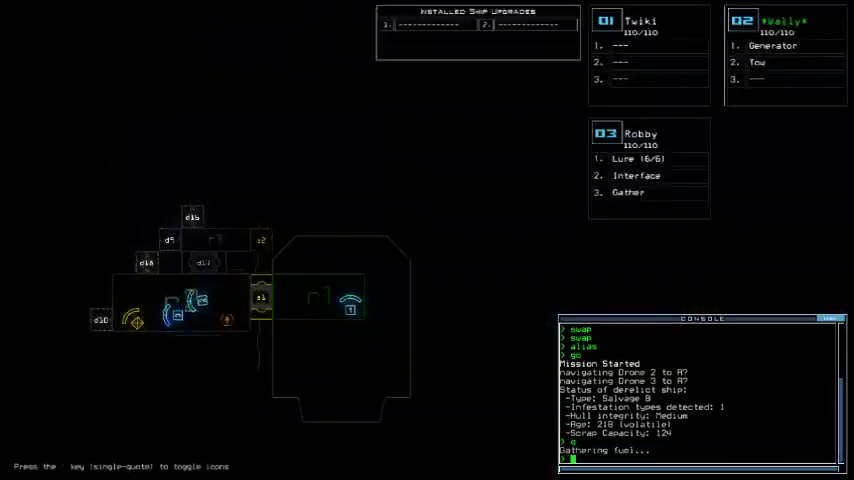
key("Return")
type("gather all")
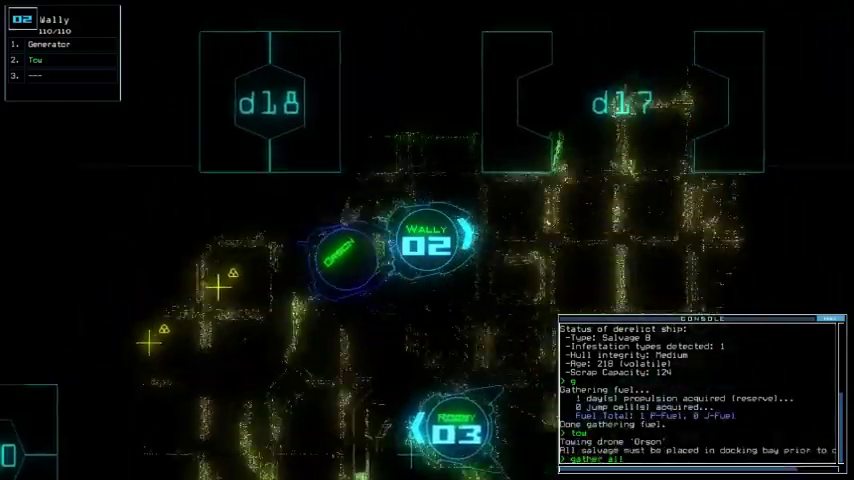
key("Return")
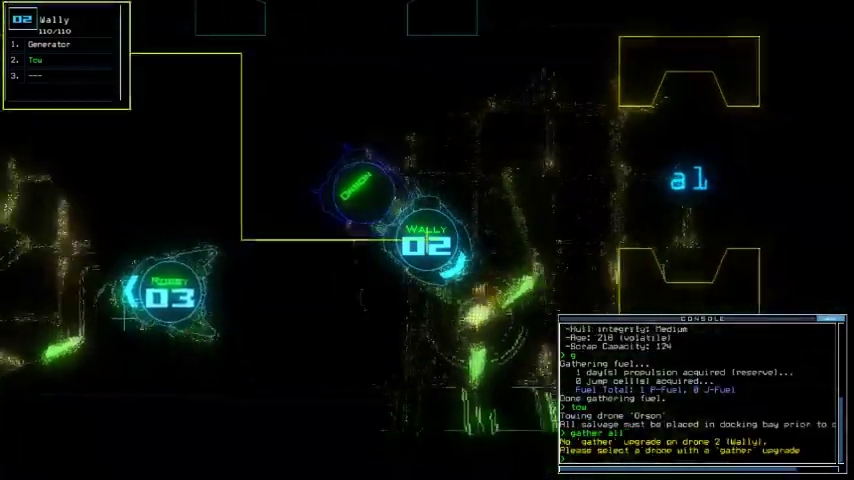
type("swap")
Move the Stun upgrade onto Wally and focus on Robby
key("Return")
key("Return")
key("3")
Collect two pieces of scrap with Robby and drop a lure beside him
key("Return")
type("g")
key("Return")
type("l")
key("Return")
type("d10;d10")
key("Return")
Send Robby through door d10 and close the doors behind him
key("Escape")
type("d10")
key("Return")
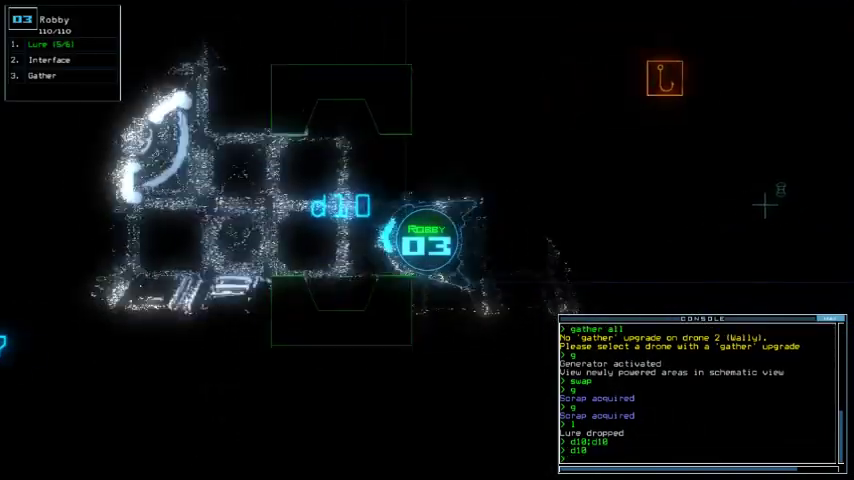
key("Left")
type("cccc")
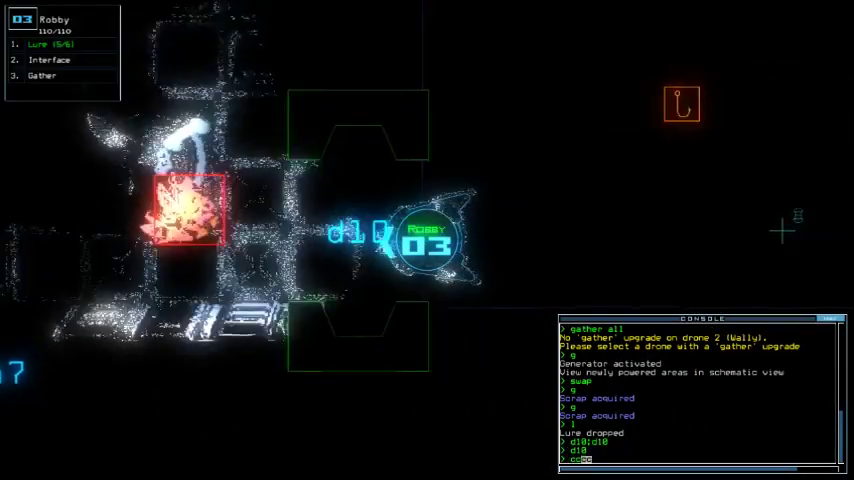
key("Return")
key("space")
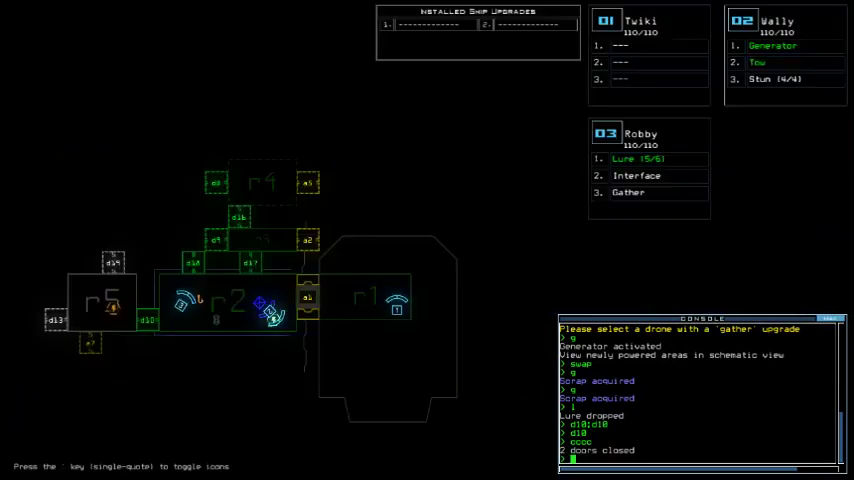
key("space")
key("space")
key("space")
type("d17")
Move Robby through door d17, pick up his lure and drop it again
key("space")
key("space")
key("Return")
type("a1ckup")
key("Return")
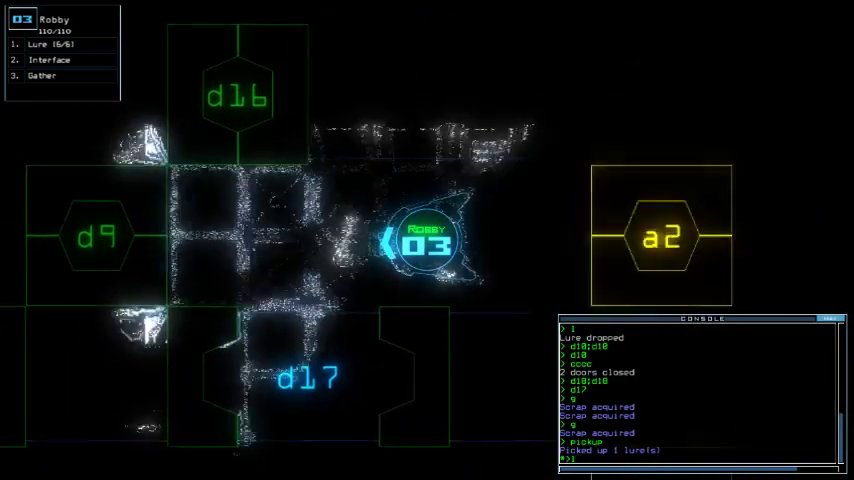
type("l")
key("Return")
Take Robby through doors d9 and d16, closing doors, and gather the room's scrap
key("Tab")
key("Tab")
key("Return")
type("cc")
key("Return")
key("Tab")
key("Tab")
type("d1")
key("Return")
type("g")
key("Return")
Re-dock the boarding ship at airlock a2, return Robby through d16, and open room r1
key("space")
key("space")
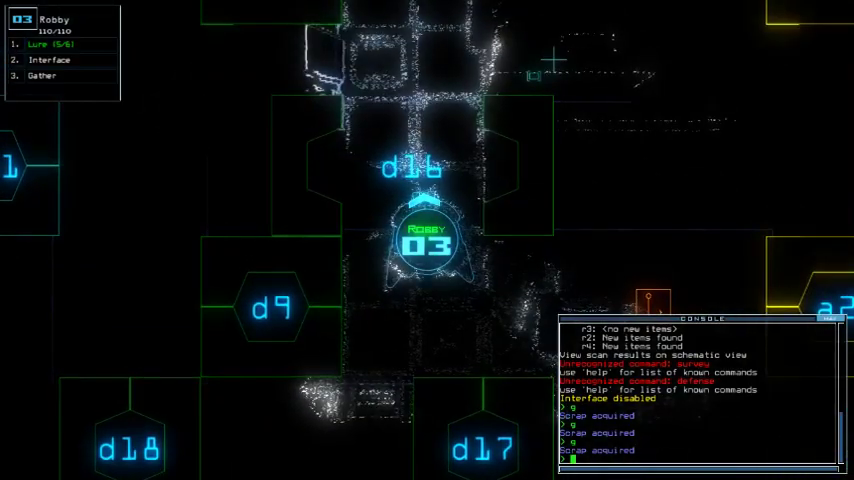
type("dd a2")
key("Return")
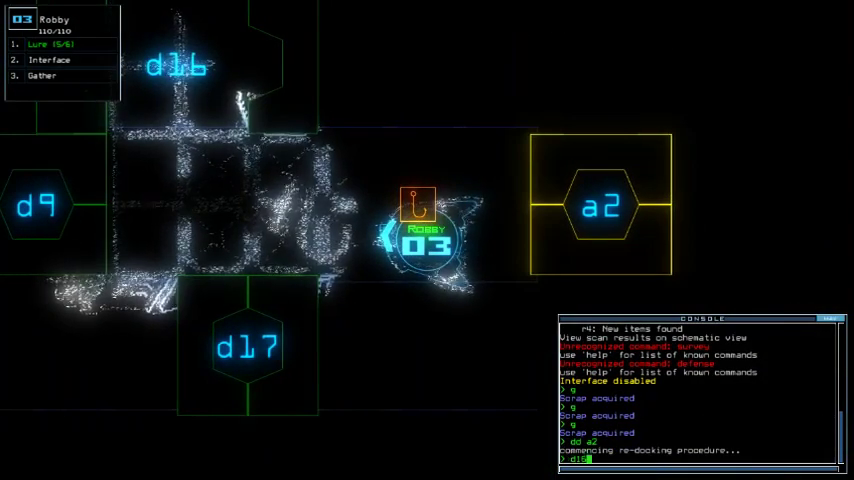
key("Return")
type("1")
key("Return")
type("3")
type("dd")
key("space")
Send Robby through door d8, drop a lure, then open and close room r1's doors
key("Return")
type("3l")
key("Return")
type("or1")
key("Return")
key("Return")
key("space")
type("1")
key("Return")
key("space")
key("Return")
Have Robby gather scrap, drop a lure and move toward door d18
key("space")
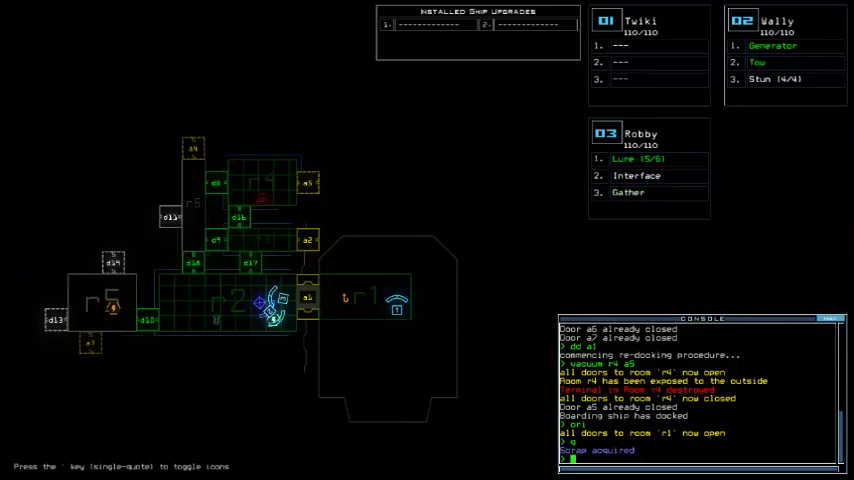
key("space")
type("l")
key("Return")
type("d18")
key("Return")
type("8")
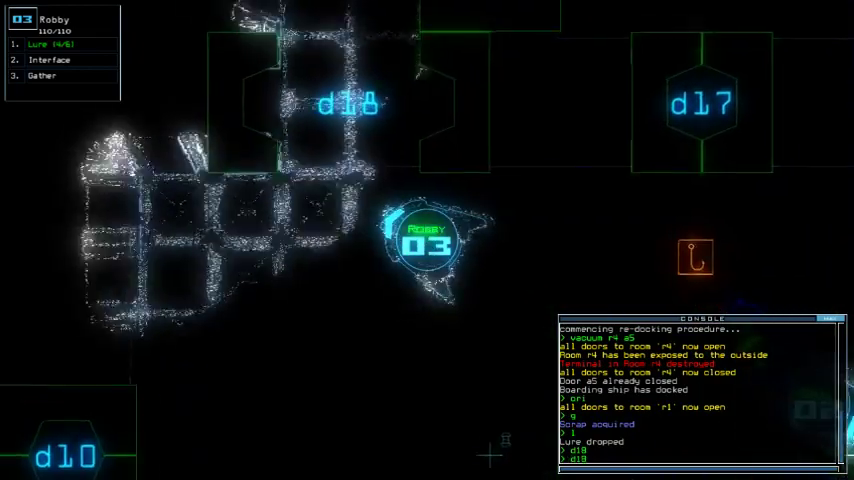
Take Robby through door d18 and pick up his lure
key("Return")
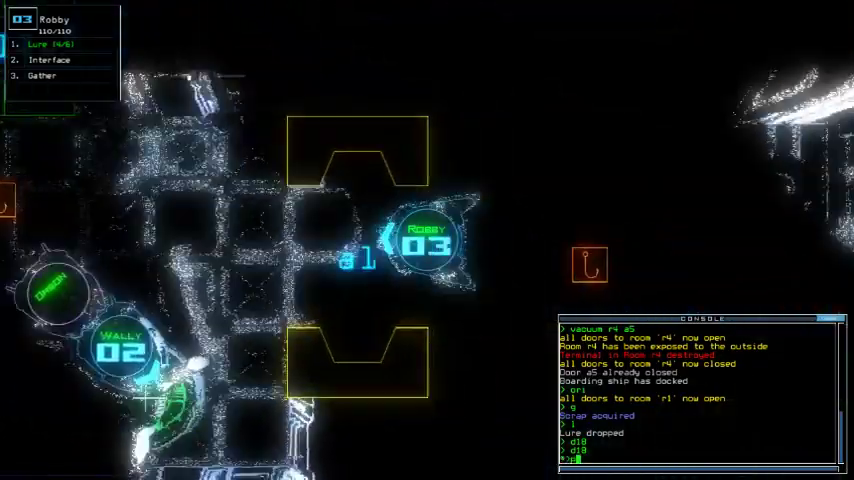
type("pickup")
key("Return")
key("space")
key("space")
key("space")
key("space")
Deactivate Wally's generator, stop towing, open room r1, and reactivate the generator
key("Return")
type("tow")
key("Return")
key("space")
type("d2")
type("1")
key("Return")
key("space")
type("c1")
key("Return")
With Robby, close room r1, gather scrap, drop a lure and head for door d19
key("3")
type("cr1")
key("Return")
type("g")
key("Return")
key("Tab")
key("Tab")
type("d19")
key("Return")
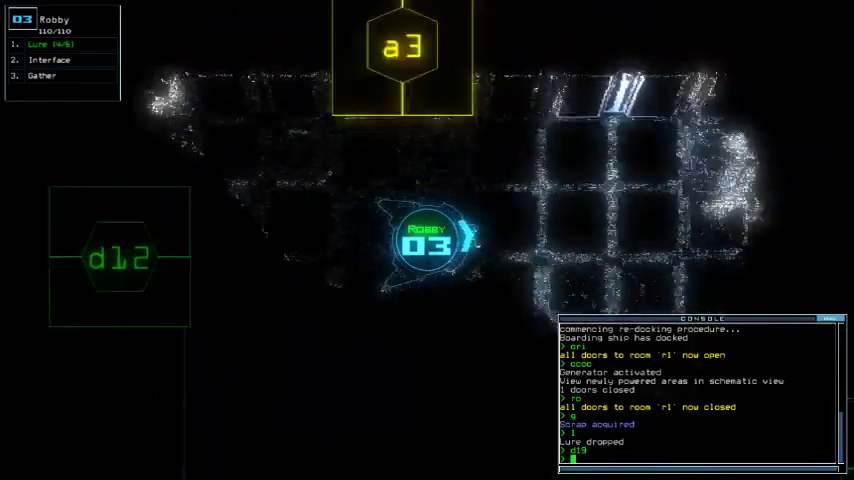
type("12;d")
Move Robby through doors d12, d19 and d13, then drop a lure
key("Return")
type("d19")
key("Return")
type("d13")
key("Return")
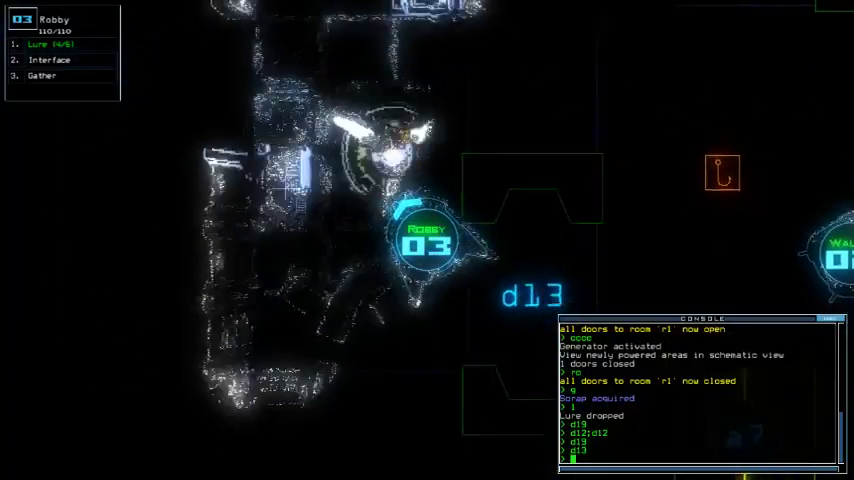
key("Tab")
key("Tab")
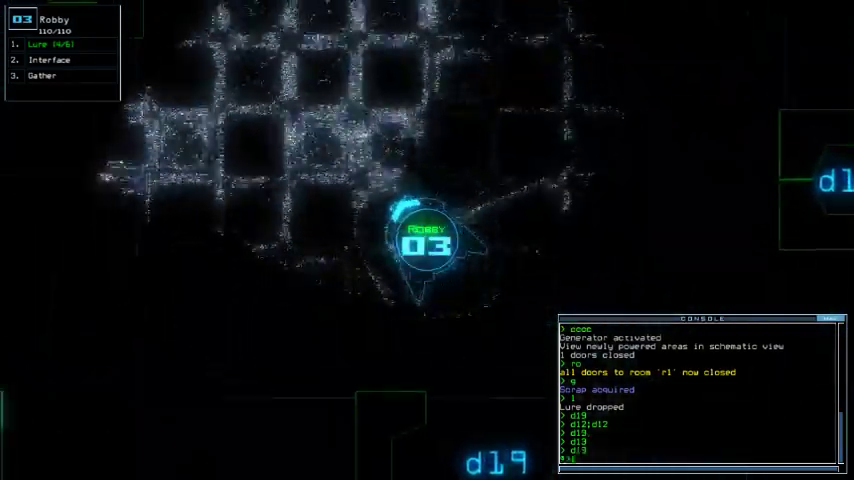
type("l")
key("Return")
key("Return")
type("g")
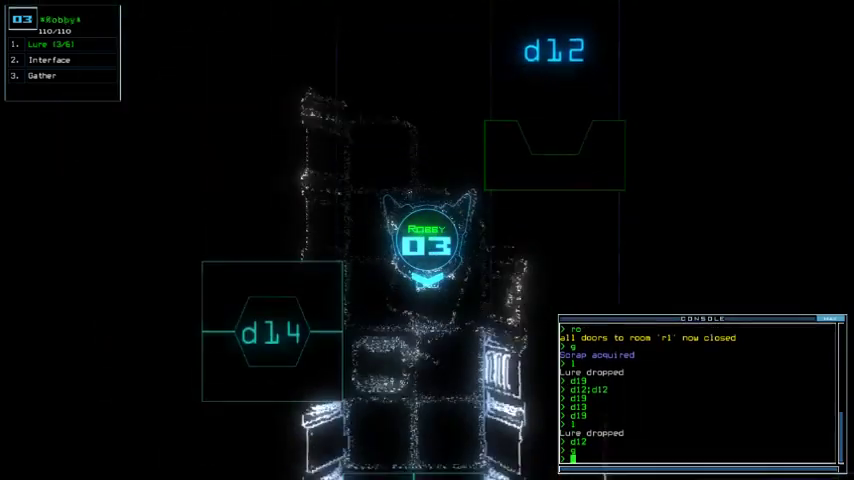
Gather scrap, power the nearby area with Wally's generator, and recover Robby's lure
key("Return")
type("2")
type("g")
key("Return")
key("3")
type("nackup")
key("Return")
key("space")
key("space")
Drop a lure, move through doors d14 and d15, and re-dock at airlock a6
left_click_drag(427, 240, 300, 240)
type("l")
key("Return")
type("d14")
key("Return")
key("grave")
key("Return")
type("dd a6")
key("Return")
type("tow")
Tow the salvaged drone, check the swap screen, and open room r1's doors
key("Return")
key("Return")
key("Escape")
type("d r1")
key("Return")
type("gather all 1")
key("Return")
Gather the remaining scrap with Robby and pick up his lure
key("3")
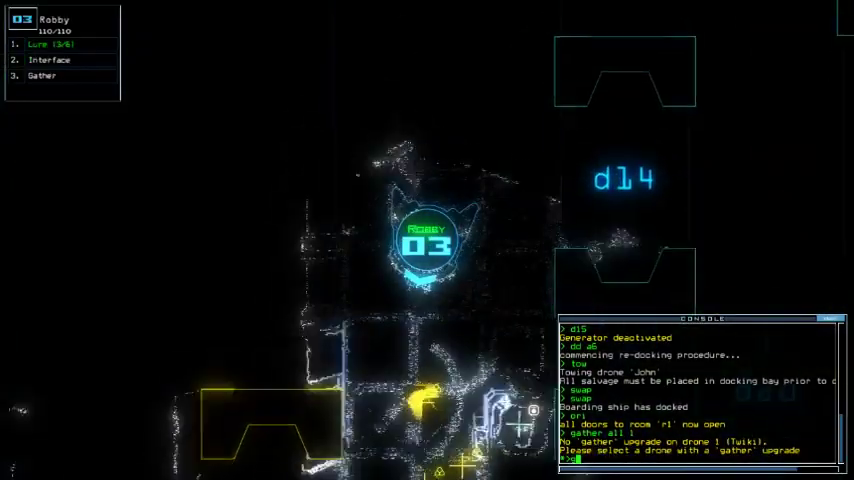
type("g")
key("Return")
type("g")
key("Return")
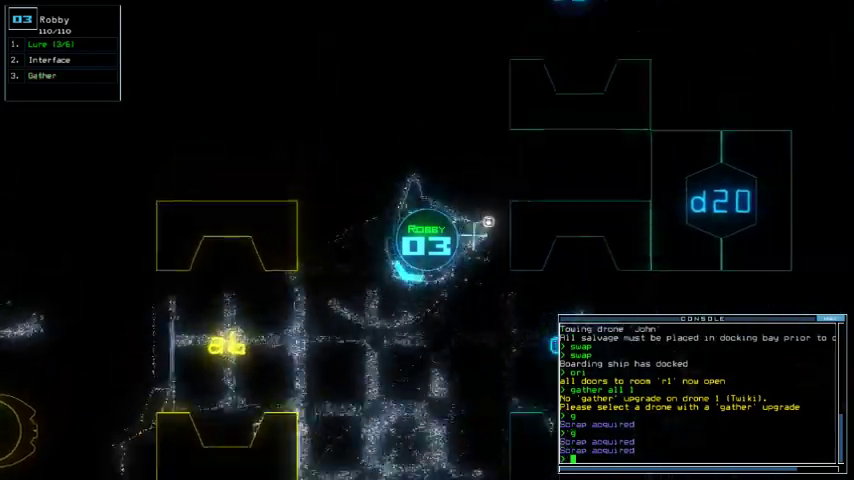
key("Up")
key("Up")
key("Up")
type("ckup")
key("Return")
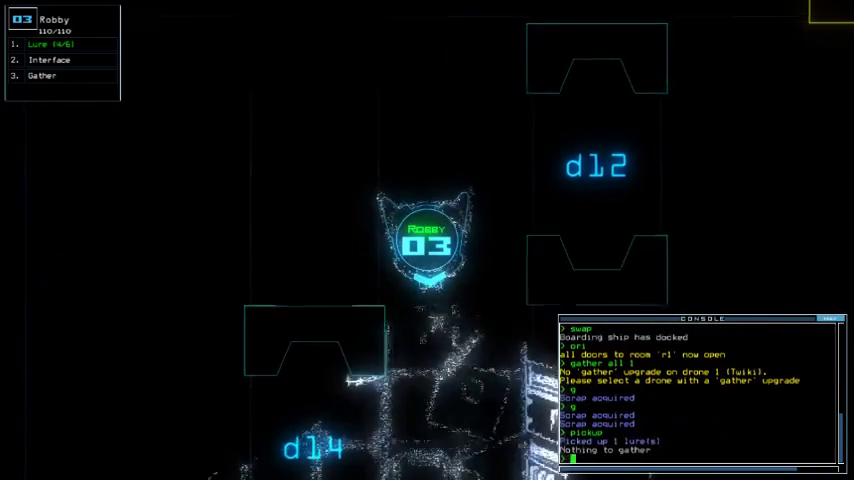
Send drone 3 back to r1, tow the Remote Power module with Wally, and end the mission
key("2")
type("navigate 0")
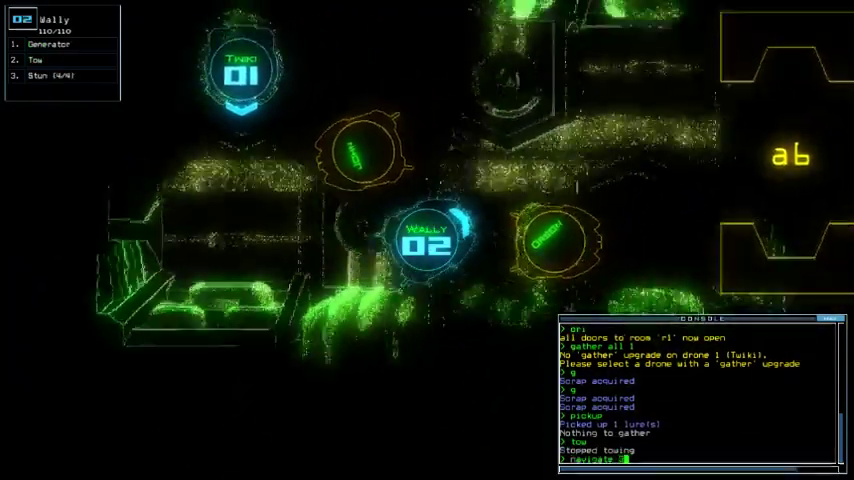
key("BackSpace")
type("3")
key("Return")
type("tow")
key("Return")
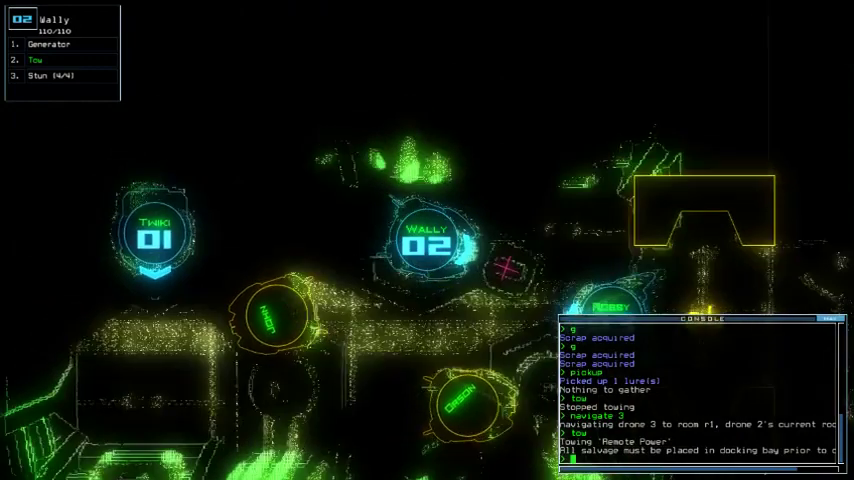
key("space")
key("Return")
Dismiss the mission score to show the Daily Leaderboard with 1085 points
key("o")
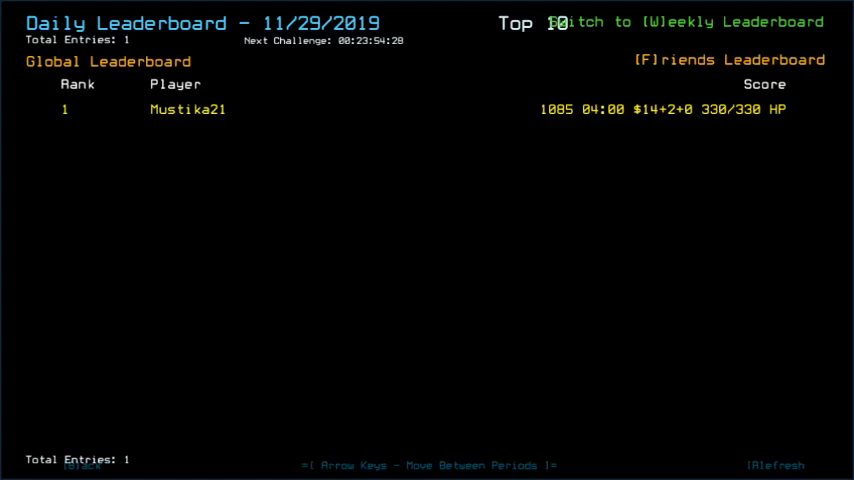